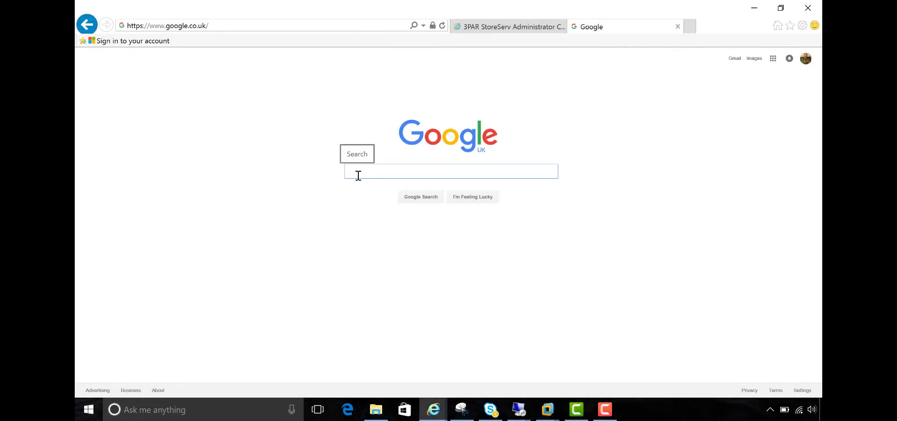
Search Google for "3par software depot" and browse the Hewlett Packard Enterprise 3PAR StoreServ Software Depot product list.
text(3)
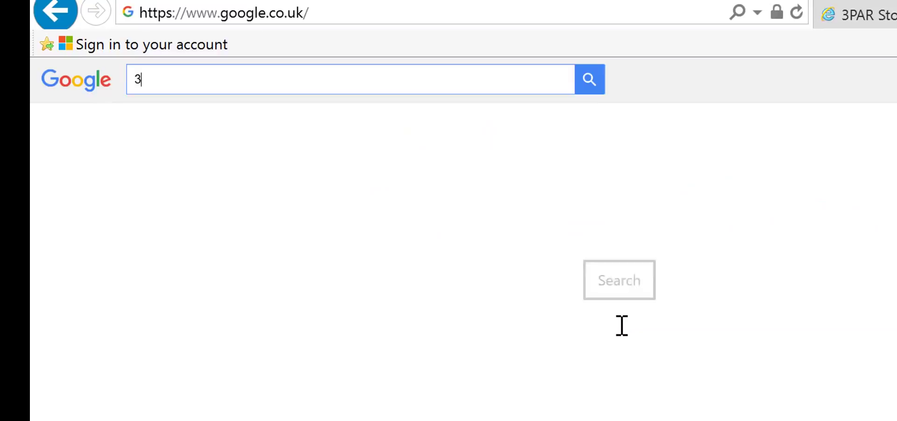
text(par so)
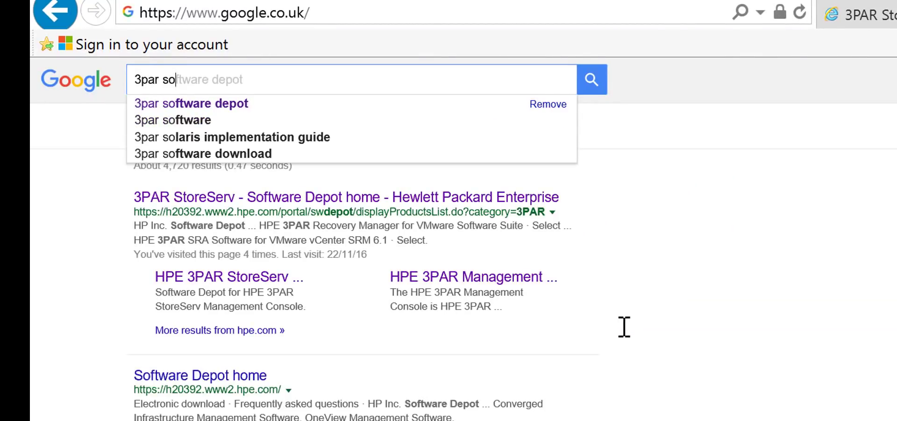
key(Down)
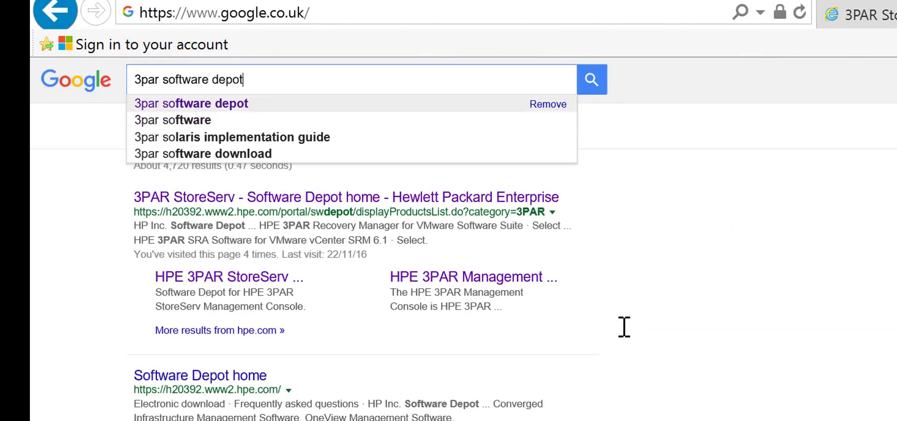
key(Return)
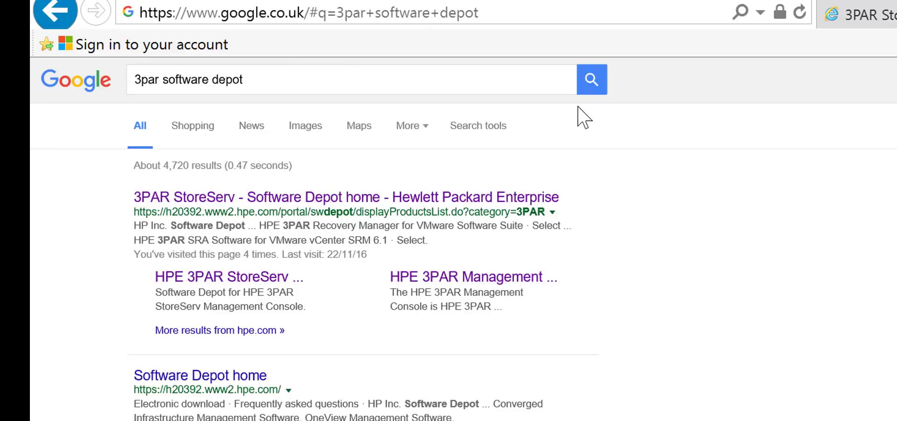
click(594, 76)
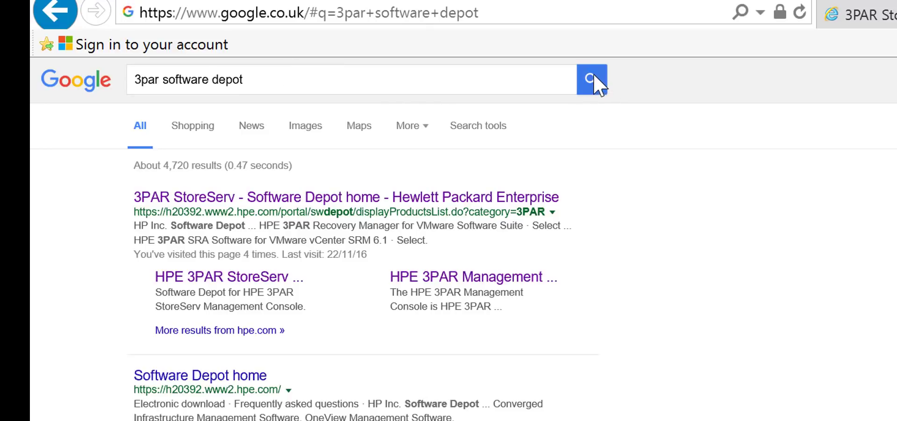
click(333, 201)
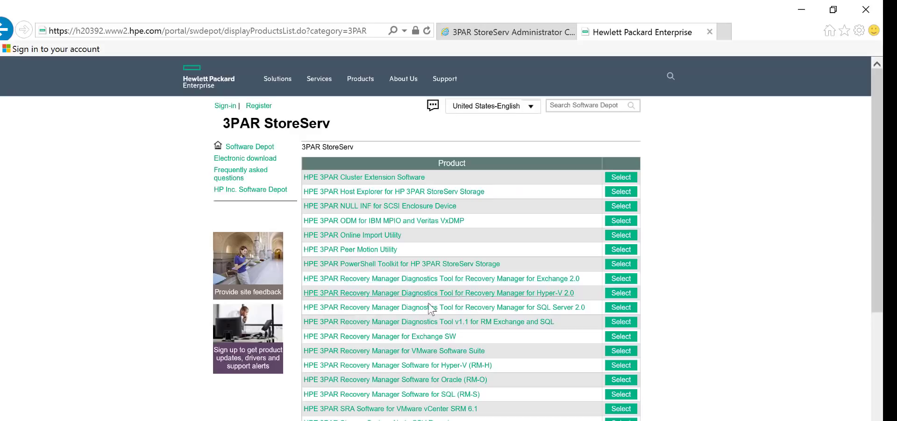
scroll(409, 302, down, 1)
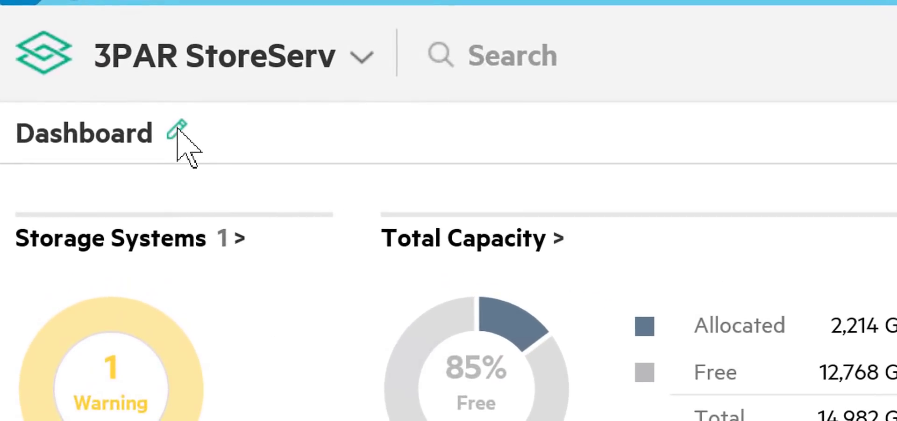
Customize the 3PAR StoreServ dashboard by adding the Raw Capacity panel.
click(177, 132)
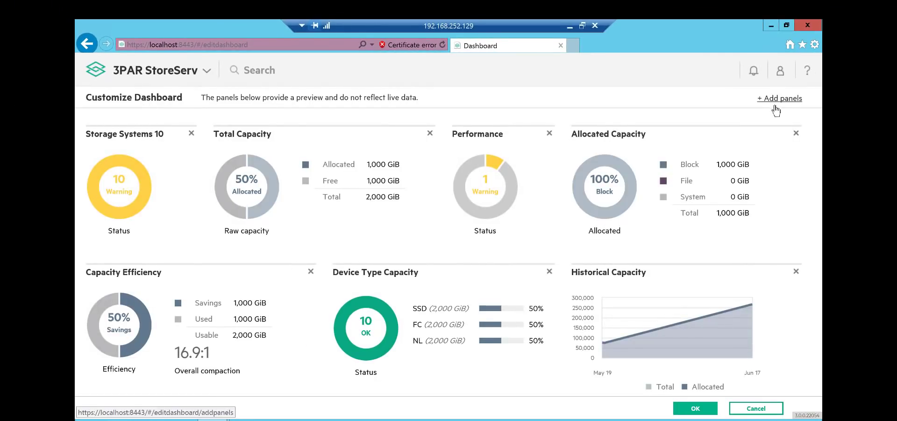
click(781, 100)
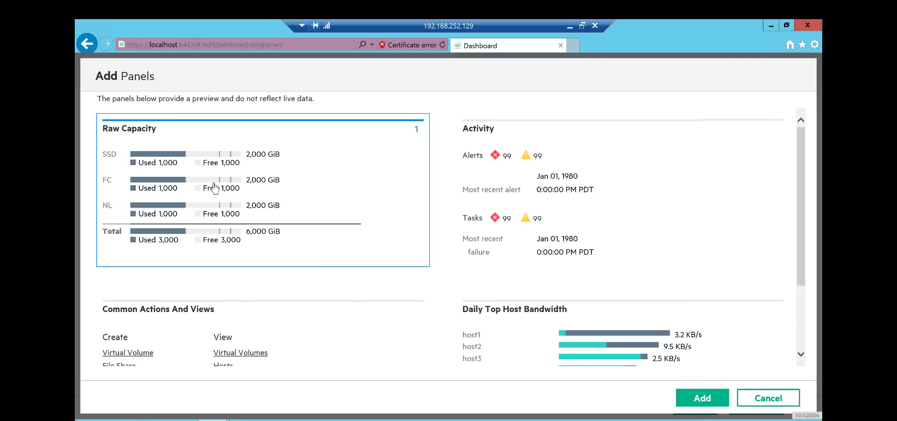
click(702, 398)
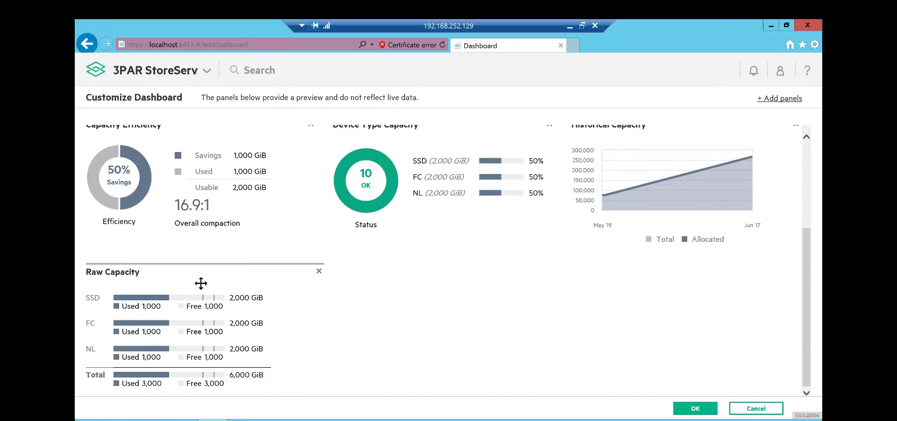
Rearrange the dashboard so Storage Systems comes first and Raw Capacity second, and save the layout.
drag(209, 275, 132, 136)
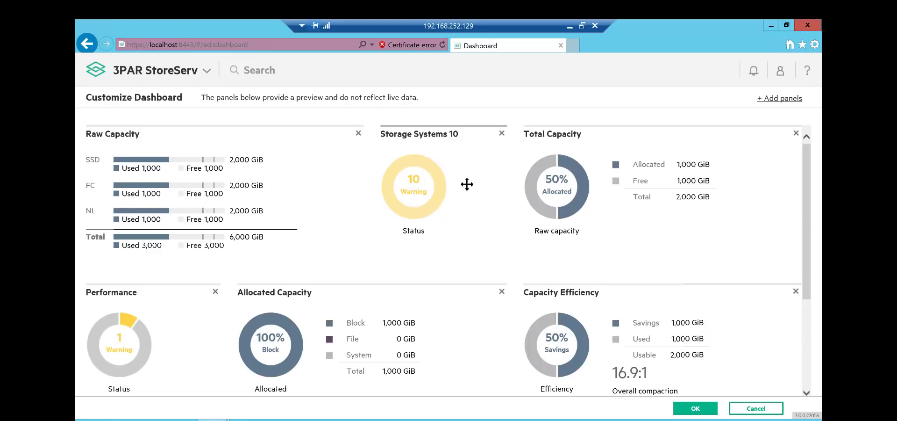
drag(467, 184, 126, 196)
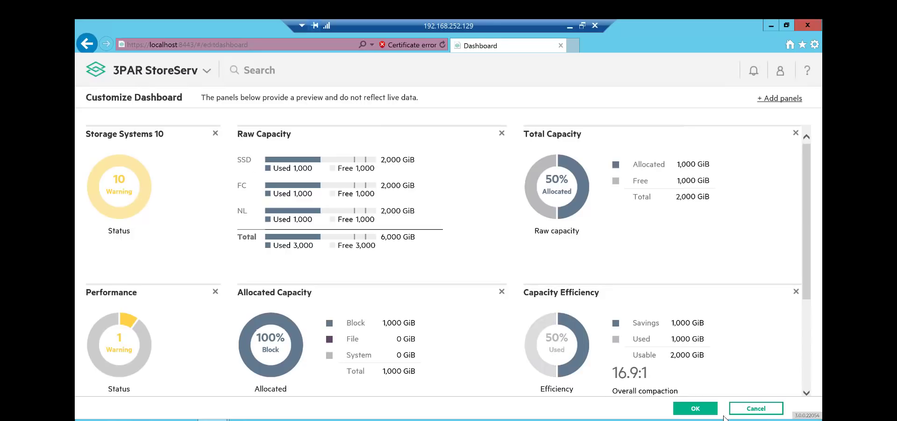
click(695, 409)
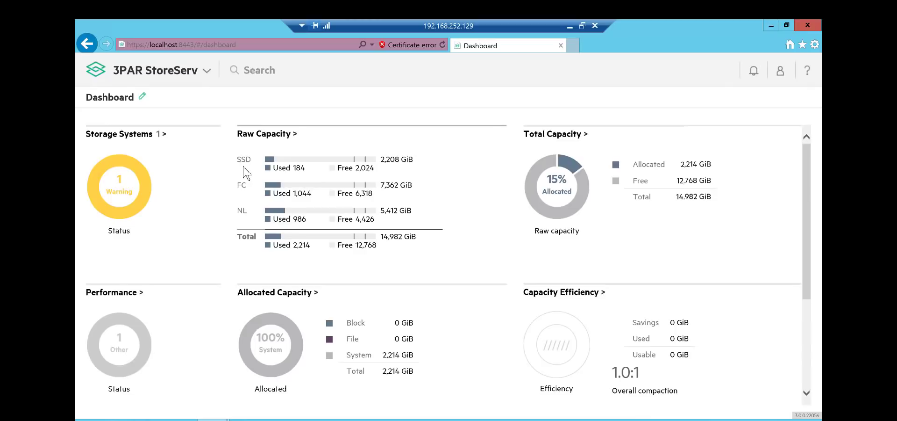
View all entries of the main menu and return it to the compact list.
click(207, 79)
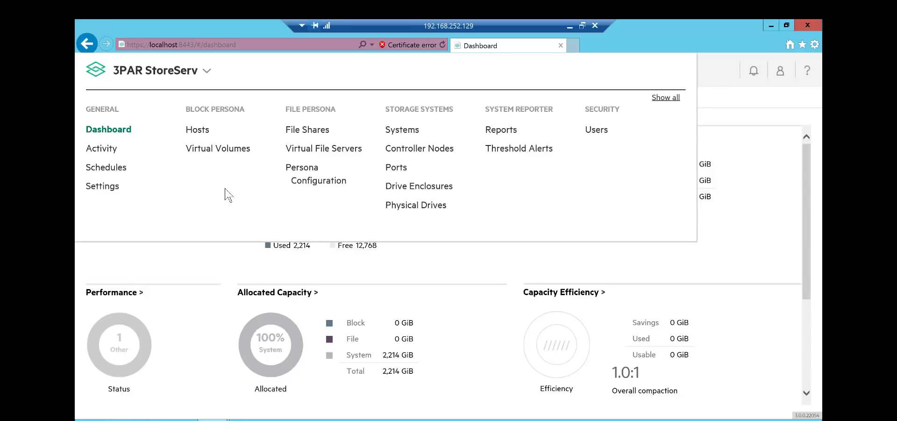
click(667, 102)
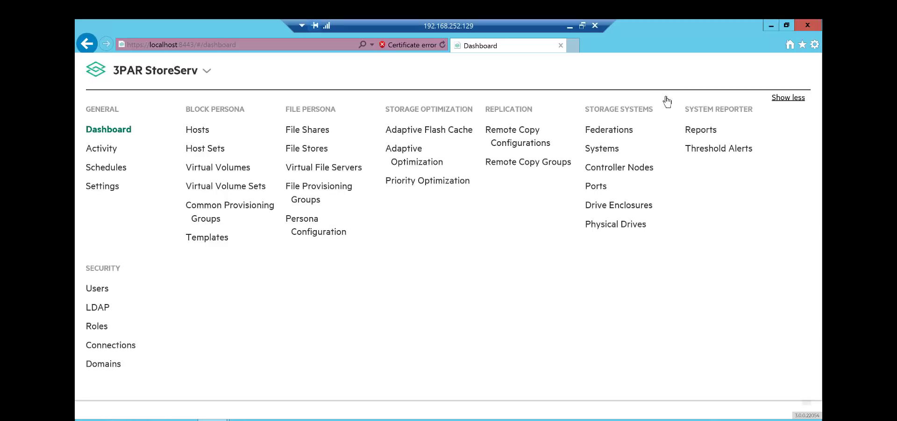
click(786, 98)
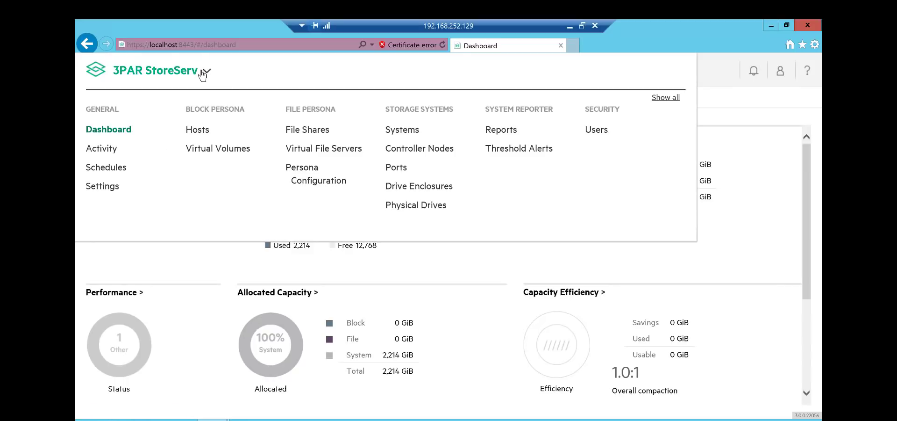
Add CPGs under Block persona to the Main Menu Compact View in the global settings.
click(95, 189)
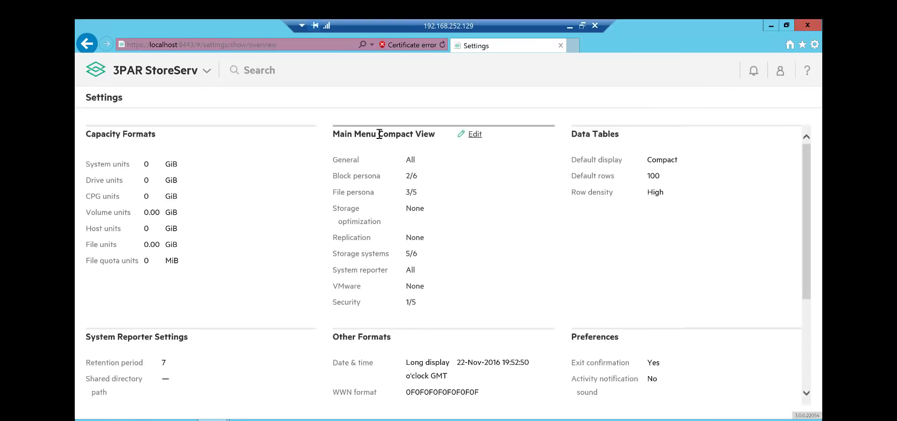
click(474, 136)
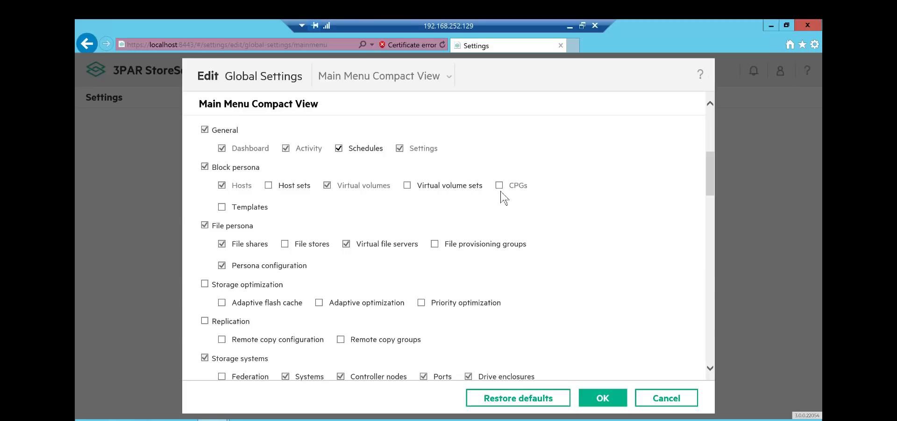
click(500, 186)
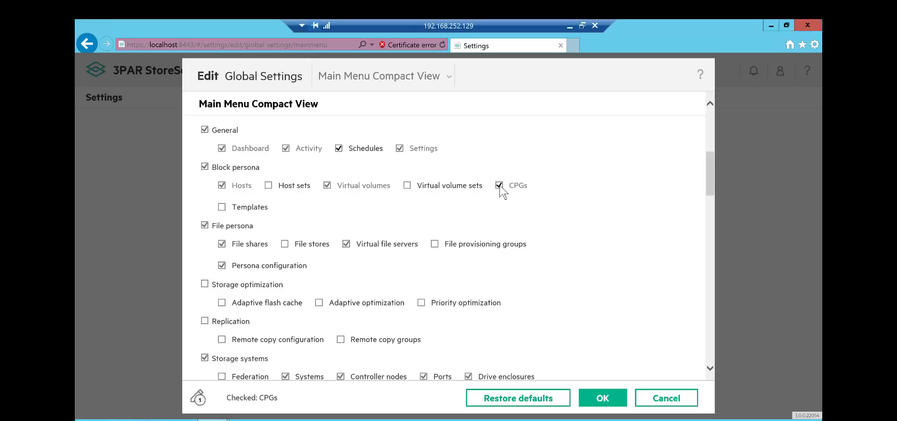
click(603, 398)
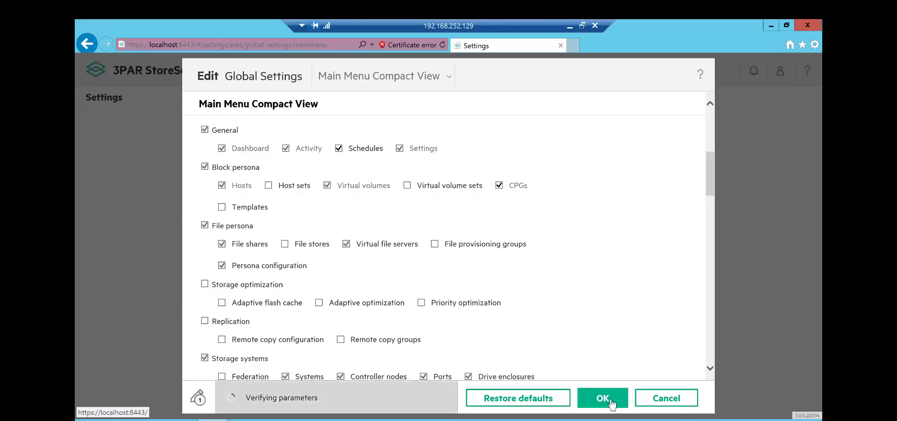
Go to the Common Provisioning Groups page and expand its table to show the additional columns.
click(205, 79)
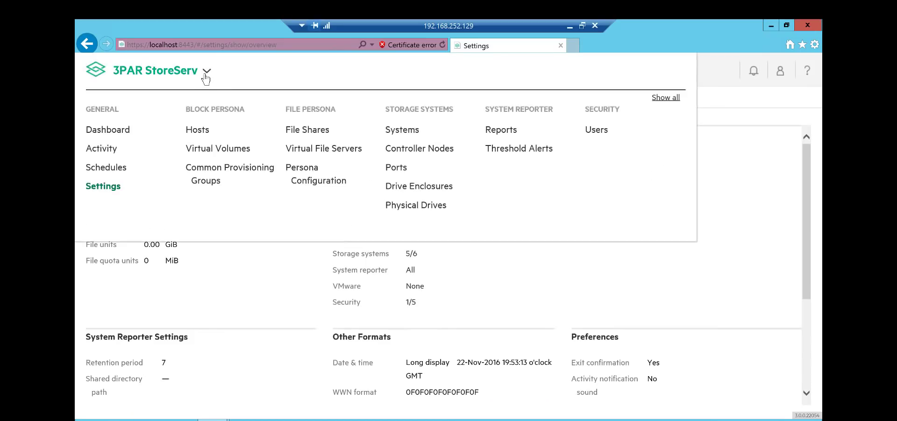
click(207, 185)
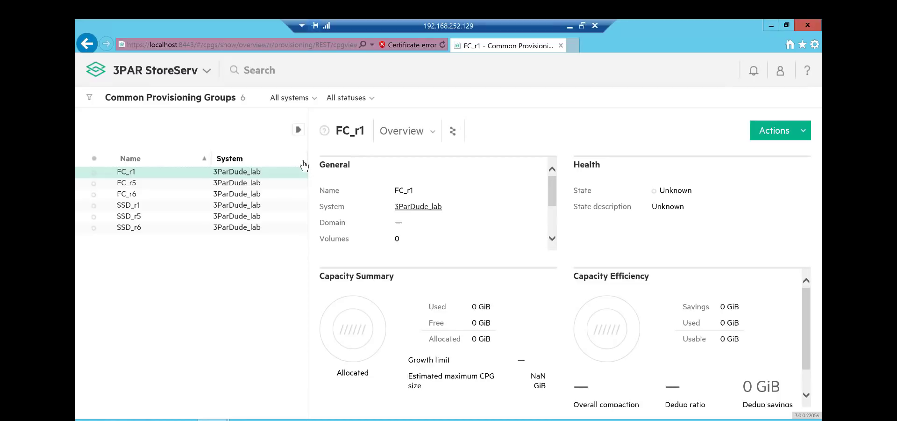
click(298, 132)
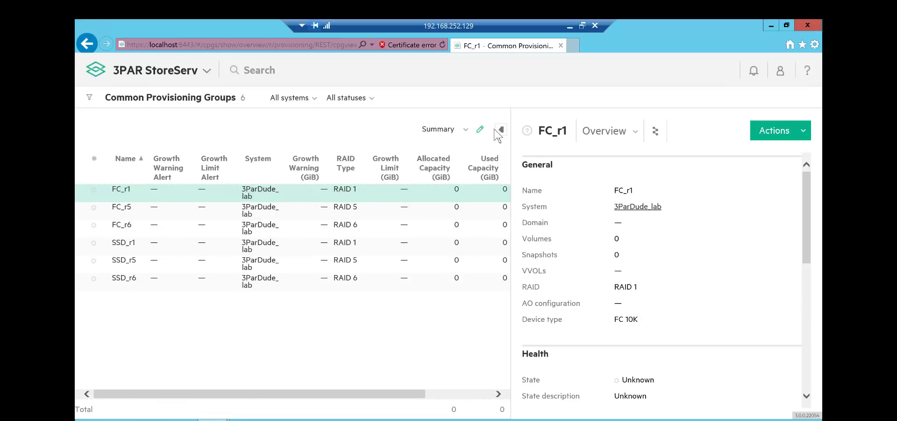
Set the default display of Data Tables to Expanded in the global settings and check it on the Common Provisioning Groups page.
click(205, 75)
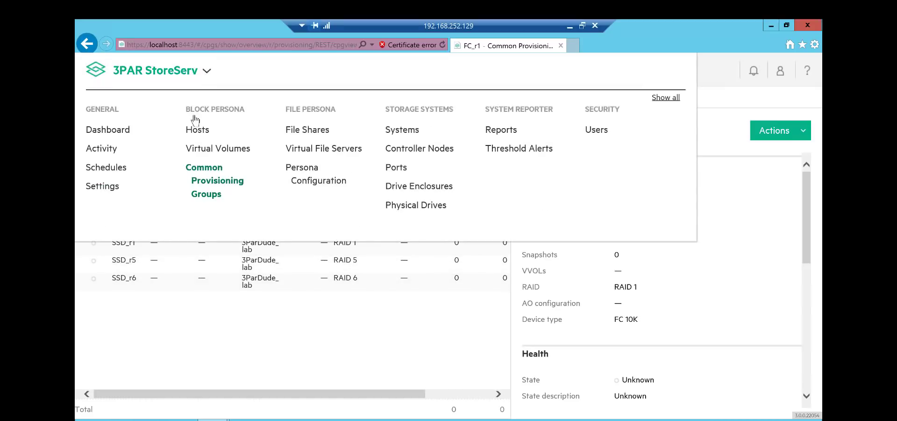
click(98, 188)
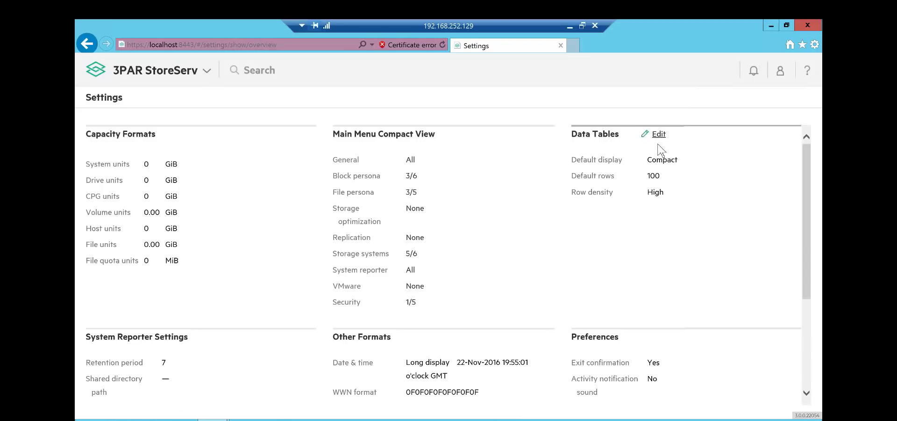
click(659, 135)
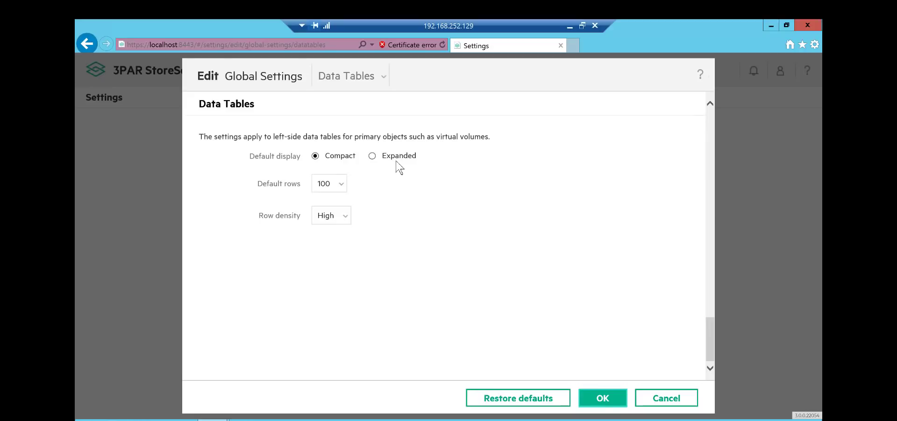
mouse_move(350, 161)
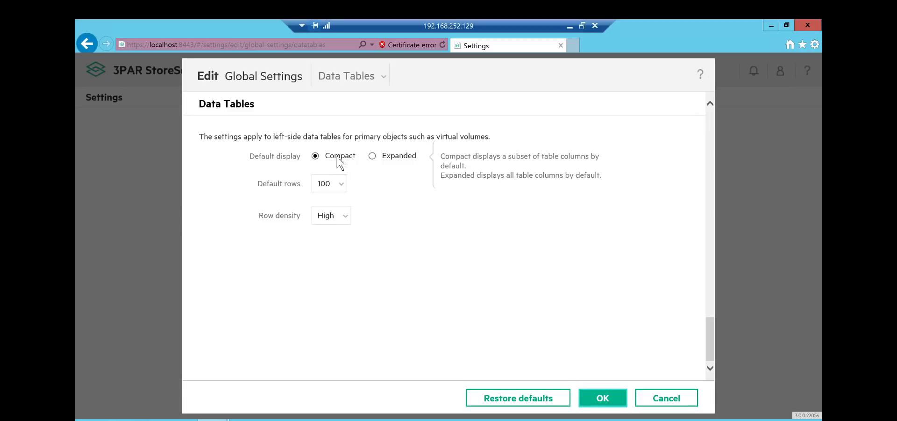
click(373, 156)
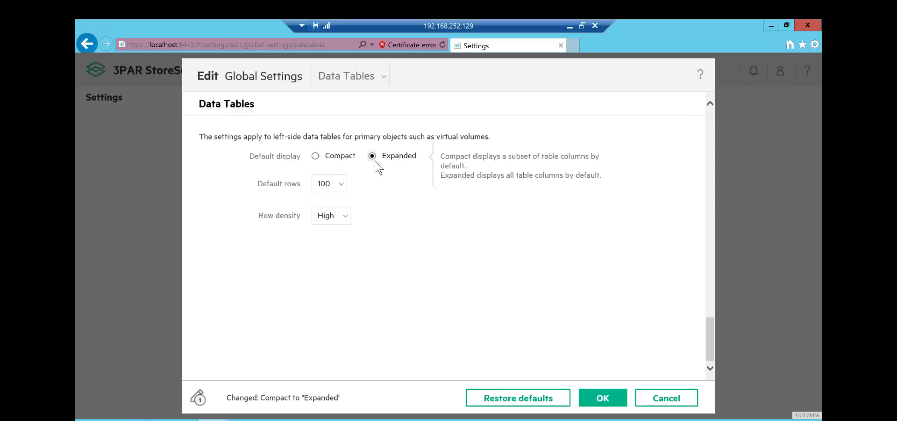
click(608, 402)
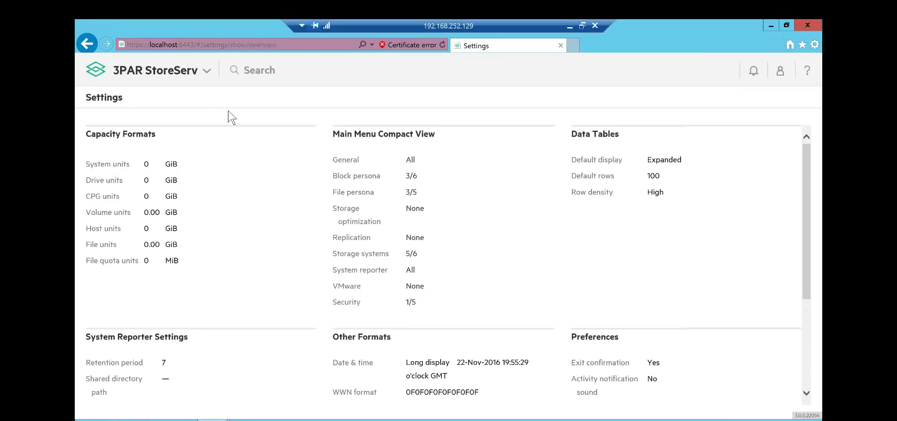
click(208, 73)
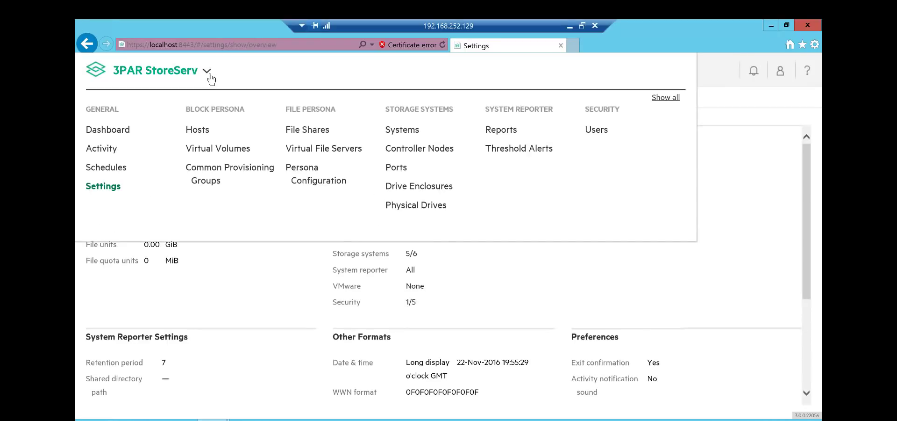
click(203, 182)
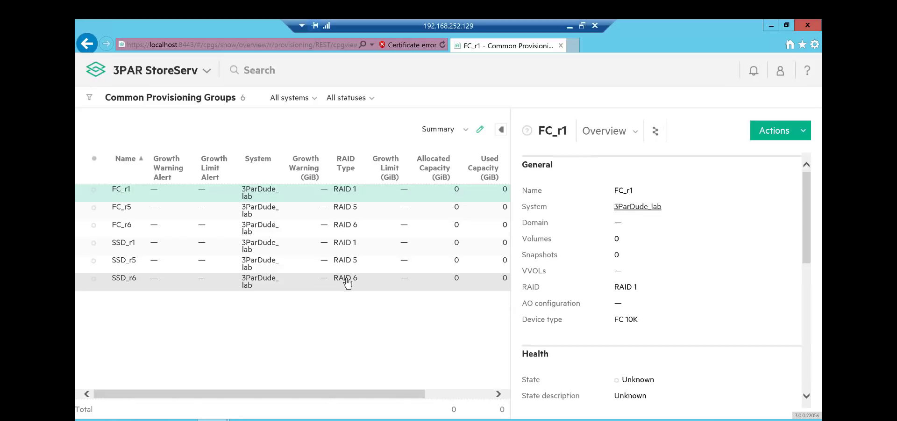
Set the row density of Data Tables to Low in the global settings and check it on the Common Provisioning Groups page.
click(207, 72)
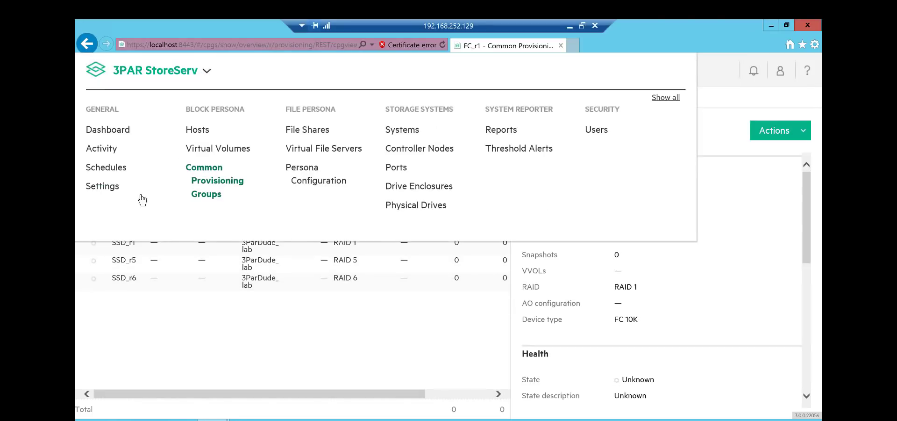
click(101, 190)
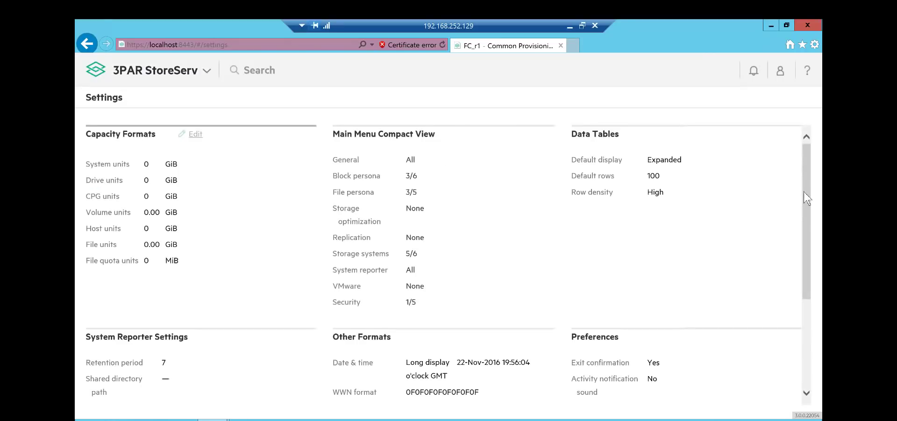
mouse_move(655, 159)
click(659, 135)
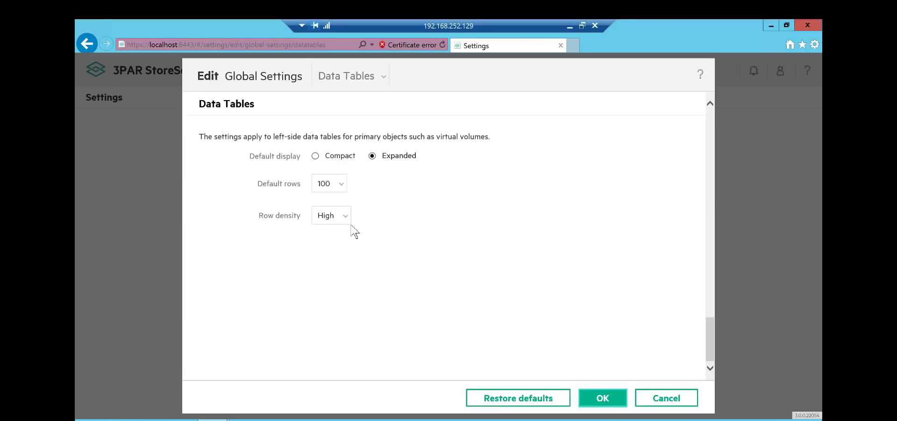
mouse_move(353, 228)
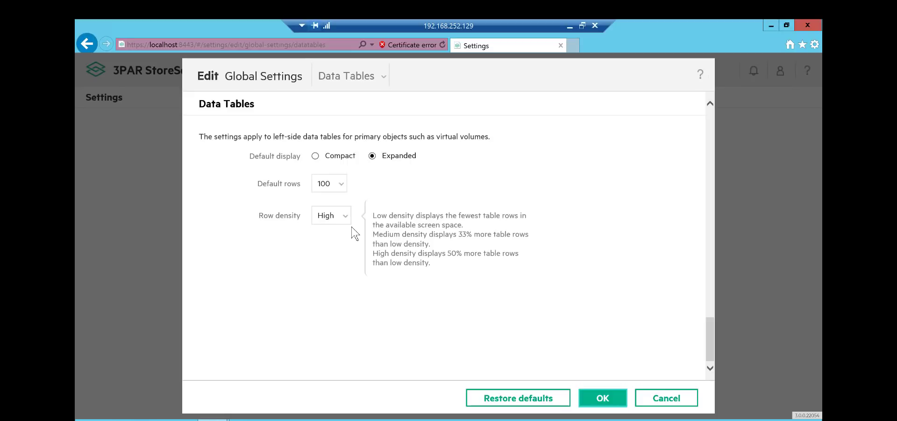
click(350, 218)
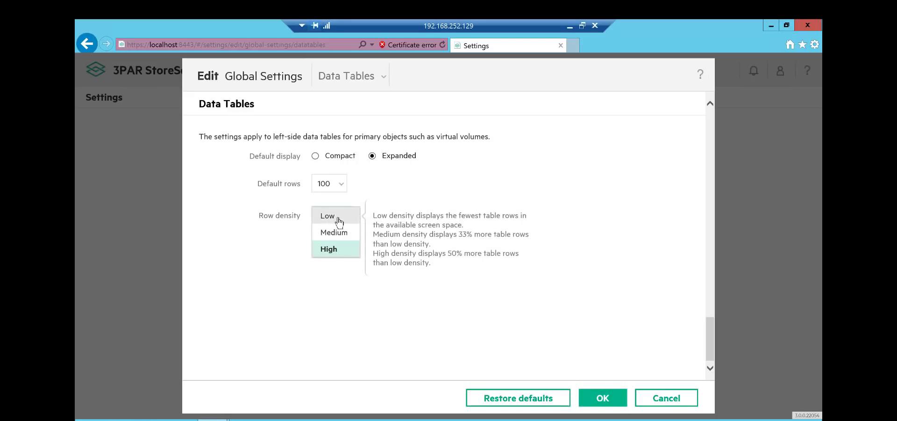
click(336, 220)
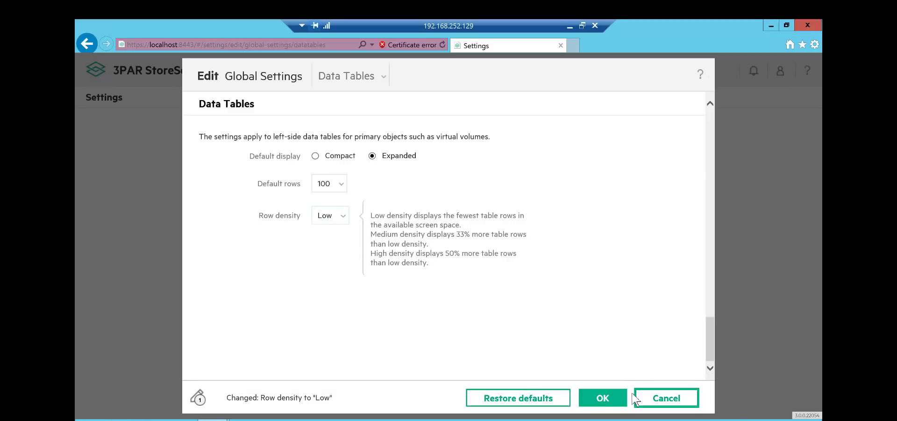
click(603, 399)
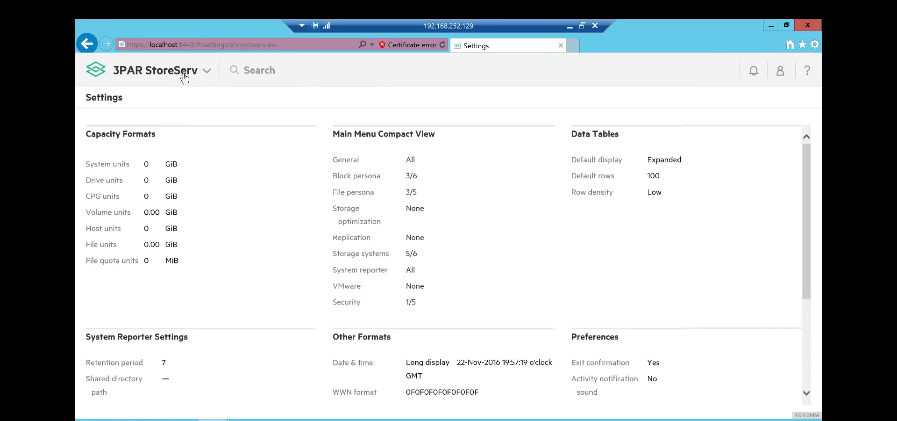
click(208, 74)
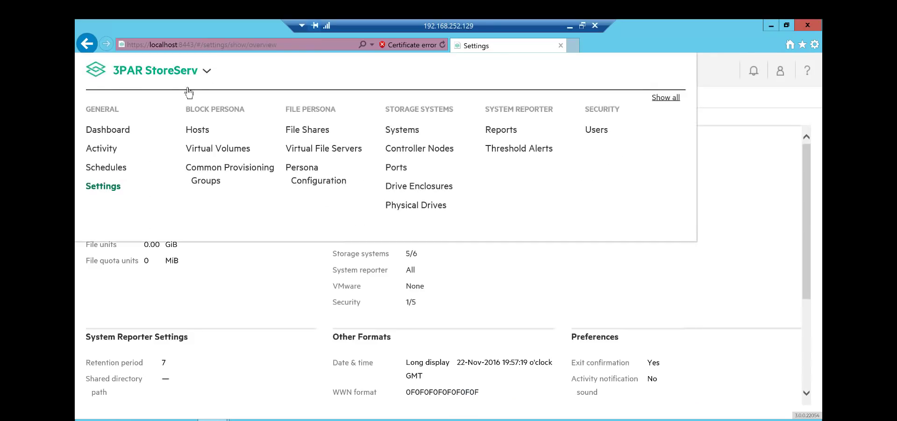
click(207, 181)
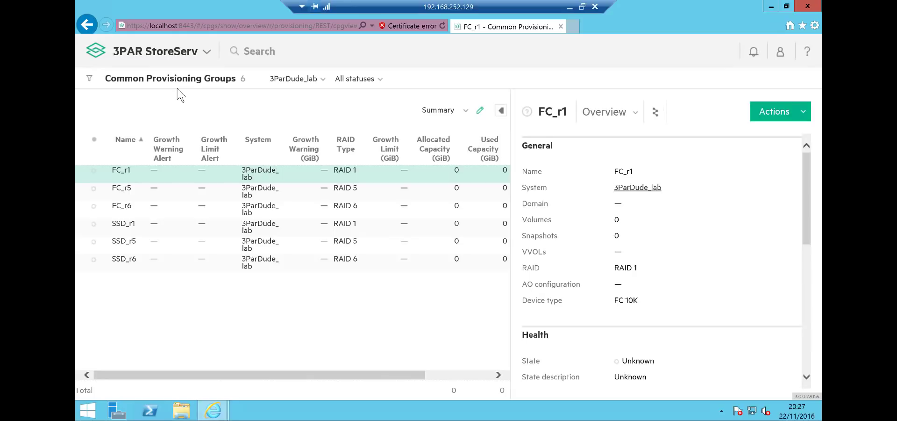
Open the main menu from the Common Provisioning Groups page.
click(194, 56)
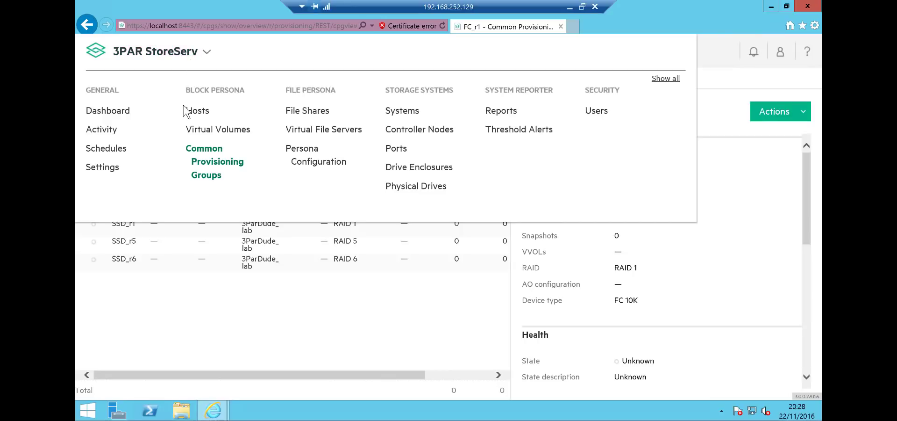